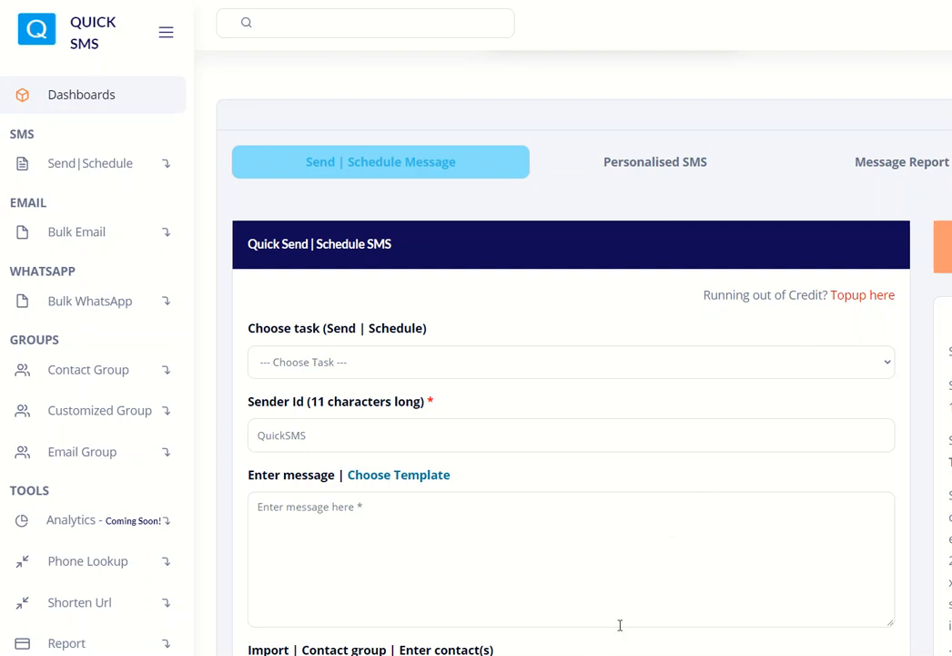
# Switch to the testexc workbook in Excel and review its recipient columns, from name and contact through region to address.
pyautogui.hotkey('alt', 'Tab')
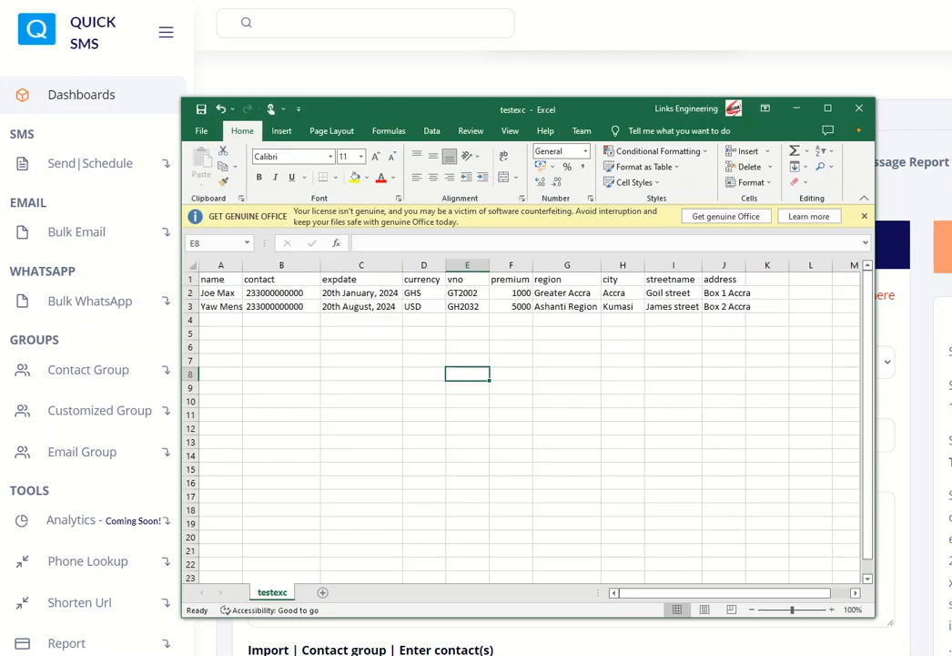
pyautogui.moveTo(515, 111); pyautogui.dragTo(537, 113)
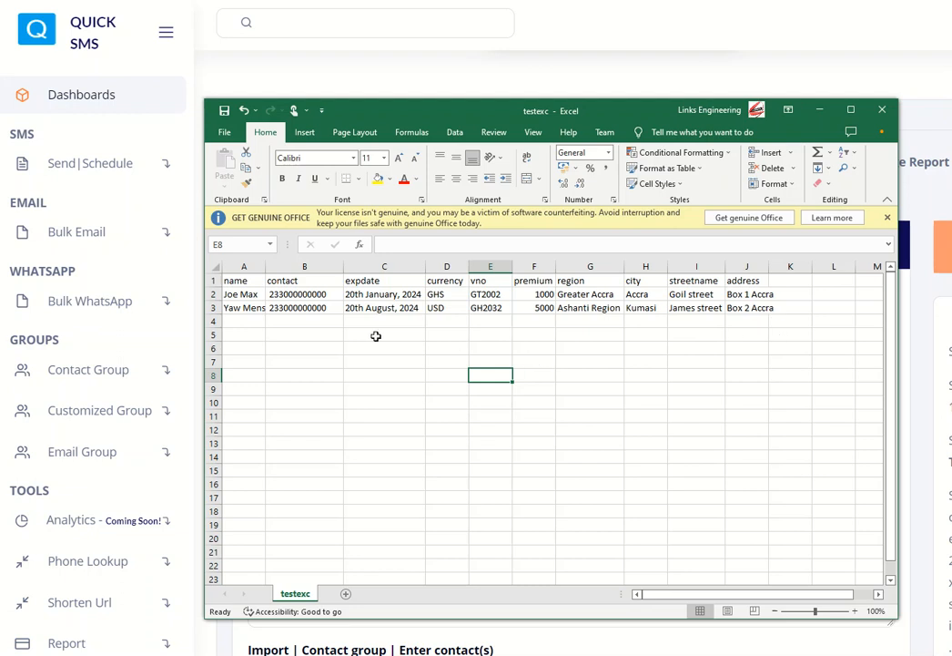
pyautogui.click(262, 345)
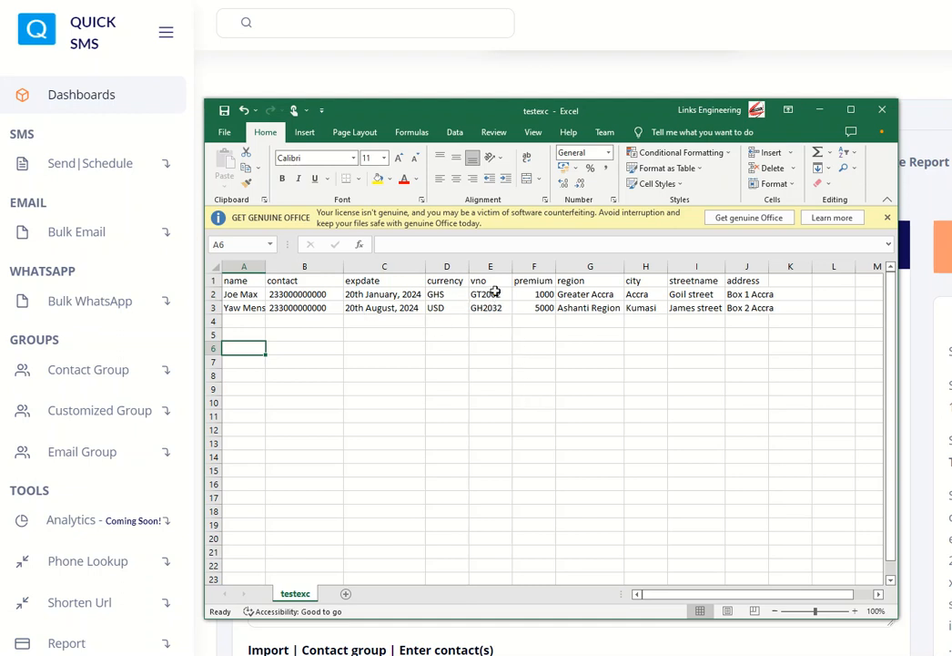
pyautogui.click(620, 307)
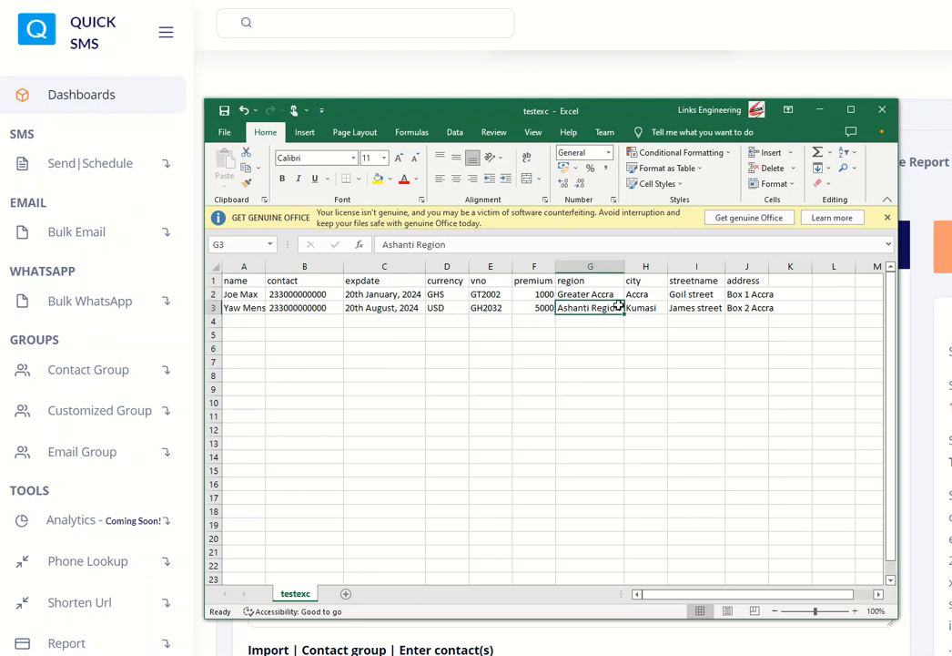
pyautogui.click(585, 332)
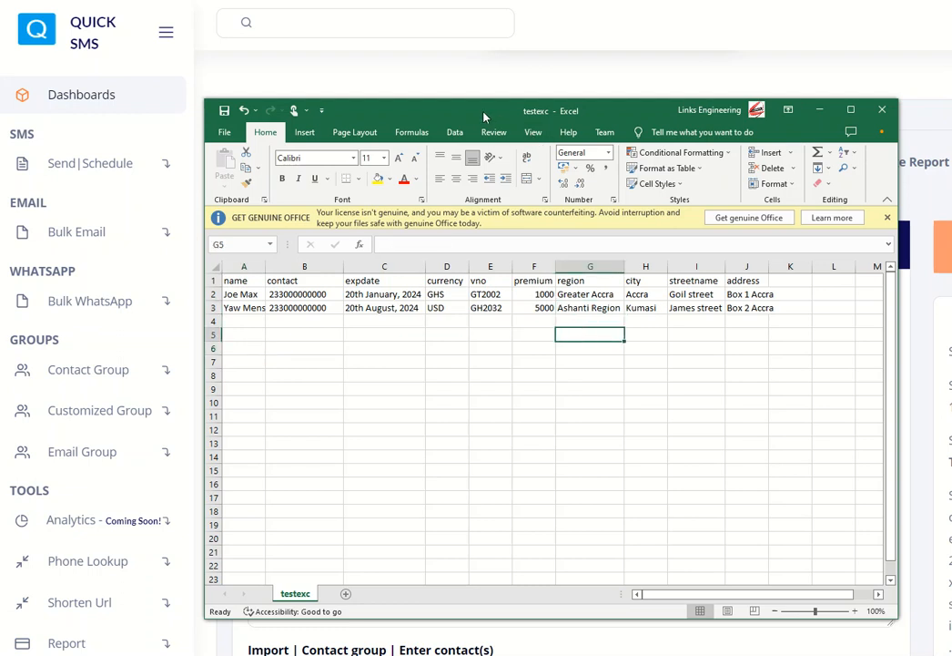
pyautogui.moveTo(484, 110); pyautogui.dragTo(496, 108)
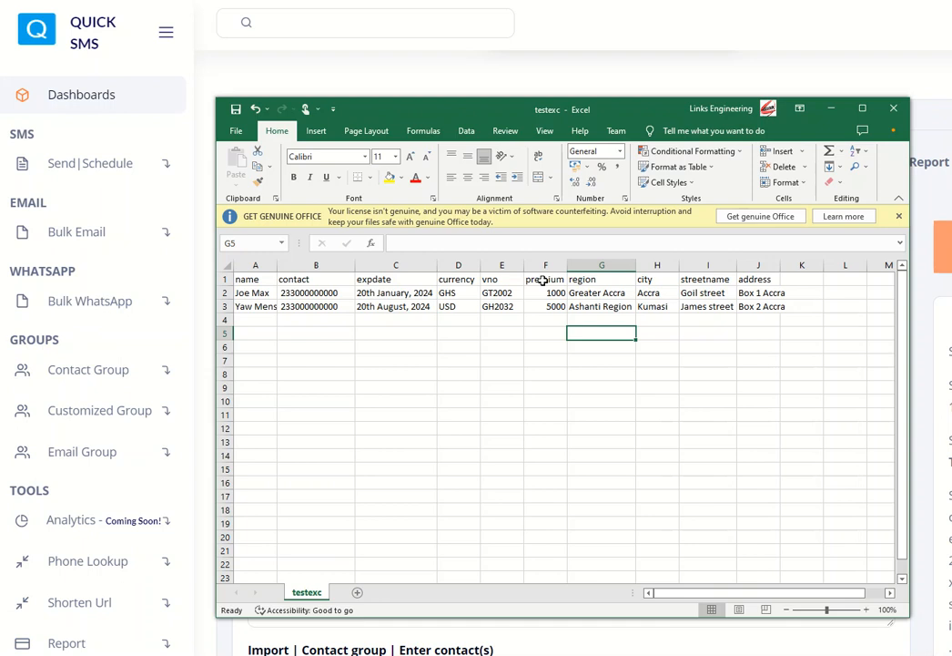
pyautogui.moveTo(425, 109); pyautogui.dragTo(951, 117)
# Switch to the QuickSMS dashboard, open the Personalised SMS form and set its task to Schedule SMS.
pyautogui.click(636, 170)
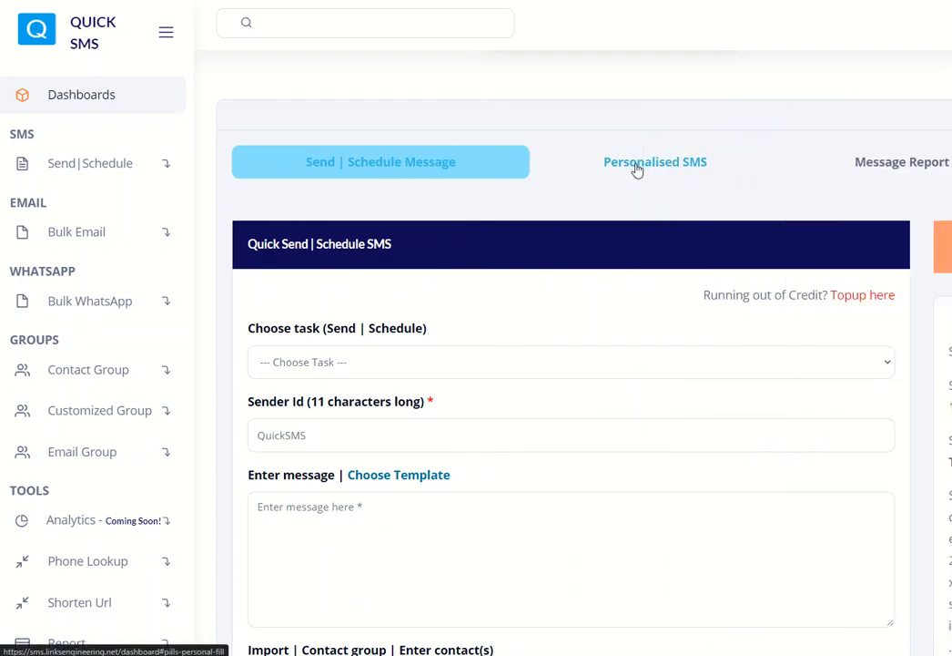
pyautogui.scroll(-2, 612, 268)
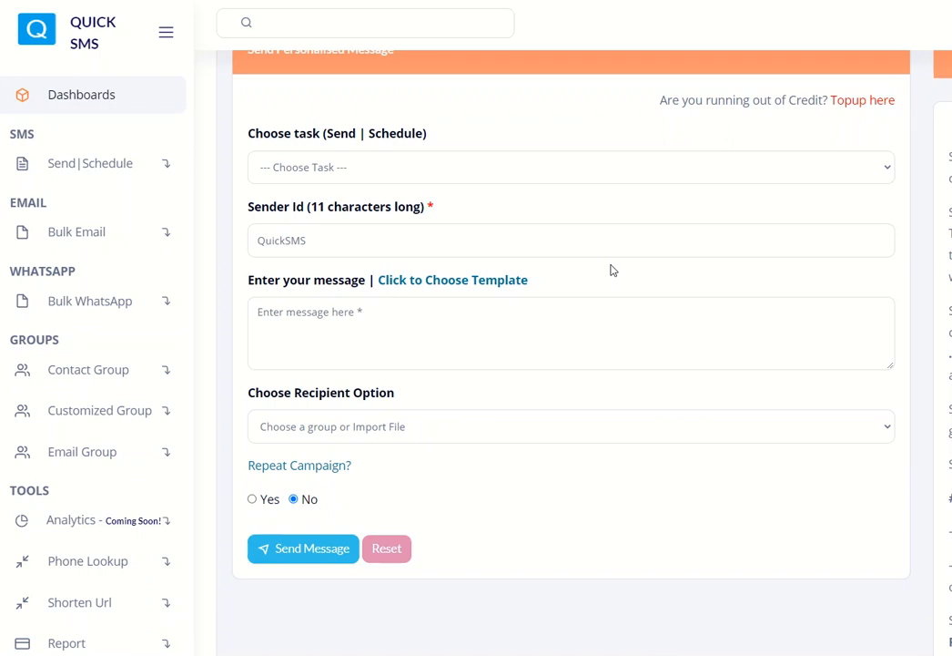
pyautogui.scroll(1, 583, 246)
pyautogui.click(557, 193)
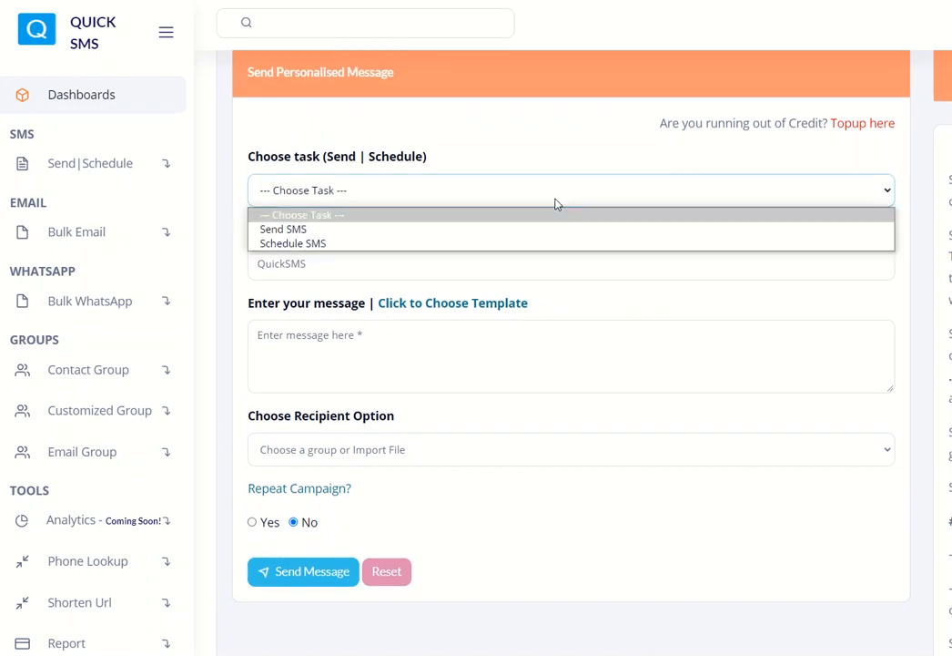
pyautogui.click(382, 243)
pyautogui.scroll(-1, 490, 380)
pyautogui.scroll(-1, 491, 378)
pyautogui.scroll(1, 491, 379)
# Fill the message from the saved template about a premium paid on the recipient's vehicle, with its expiry date placeholder.
pyautogui.click(383, 224)
pyautogui.click(493, 186)
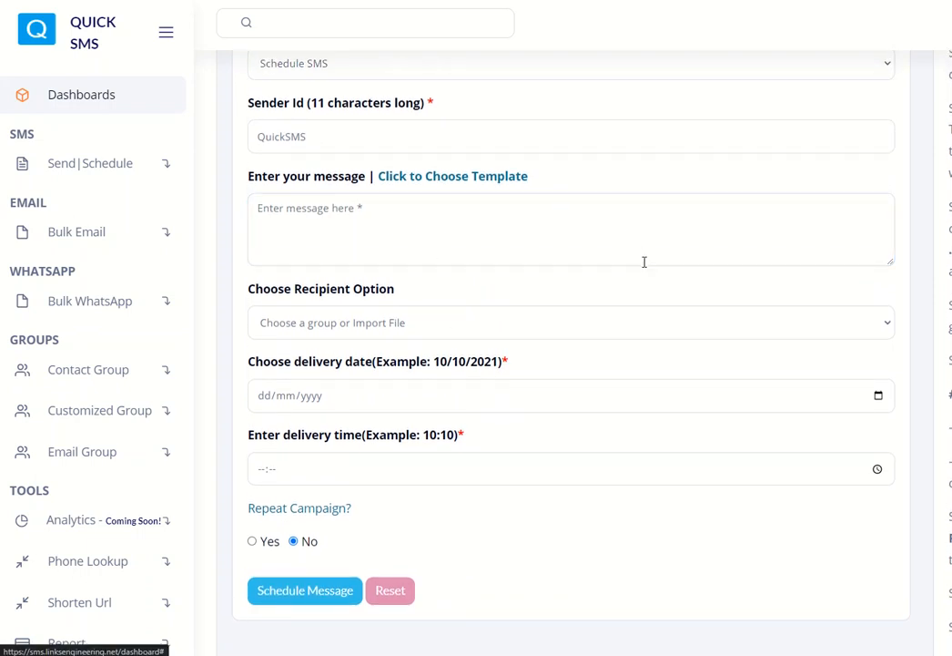
pyautogui.click(614, 364)
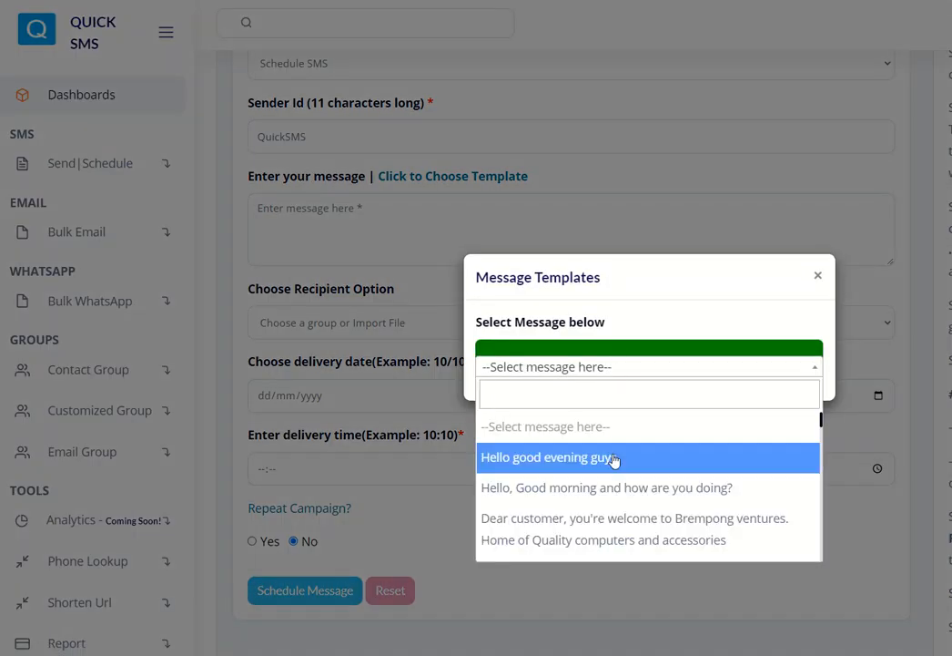
pyautogui.scroll(-5, 614, 459)
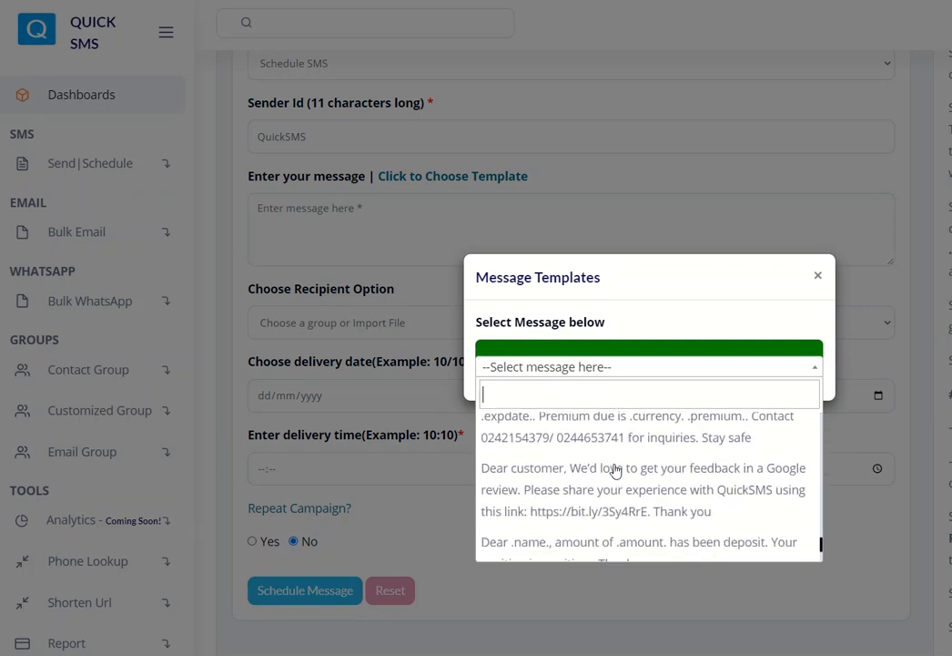
pyautogui.scroll(-2, 616, 470)
pyautogui.click(612, 510)
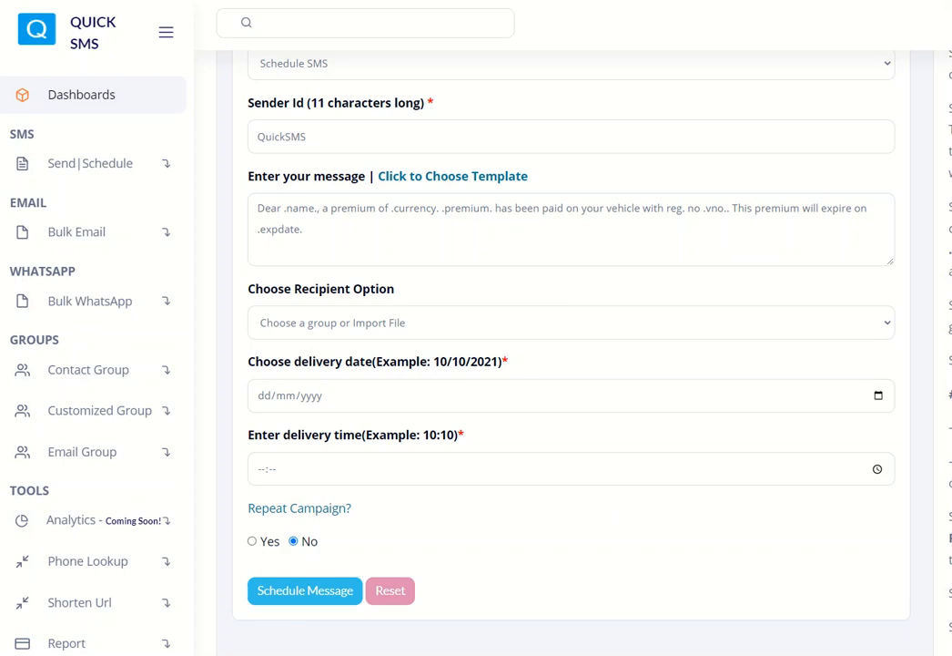
# Bring the testexc workbook in Excel below the message and compare its name, currency, expdate and premium headers with the message placeholders.
pyautogui.hotkey('alt', 'Tab')
pyautogui.moveTo(901, 114); pyautogui.dragTo(241, 279)
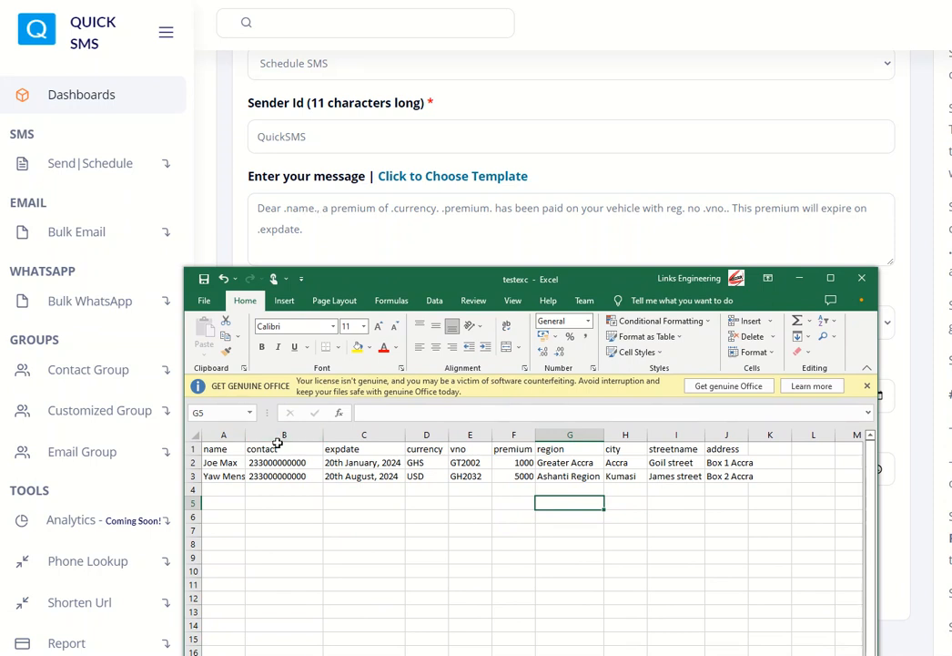
pyautogui.click(223, 448)
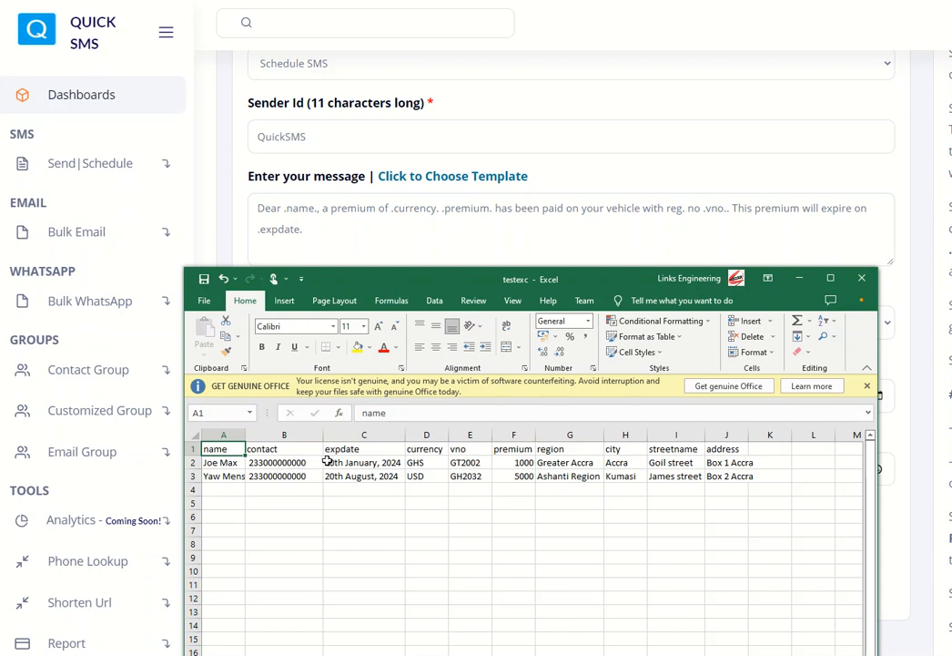
pyautogui.click(443, 450)
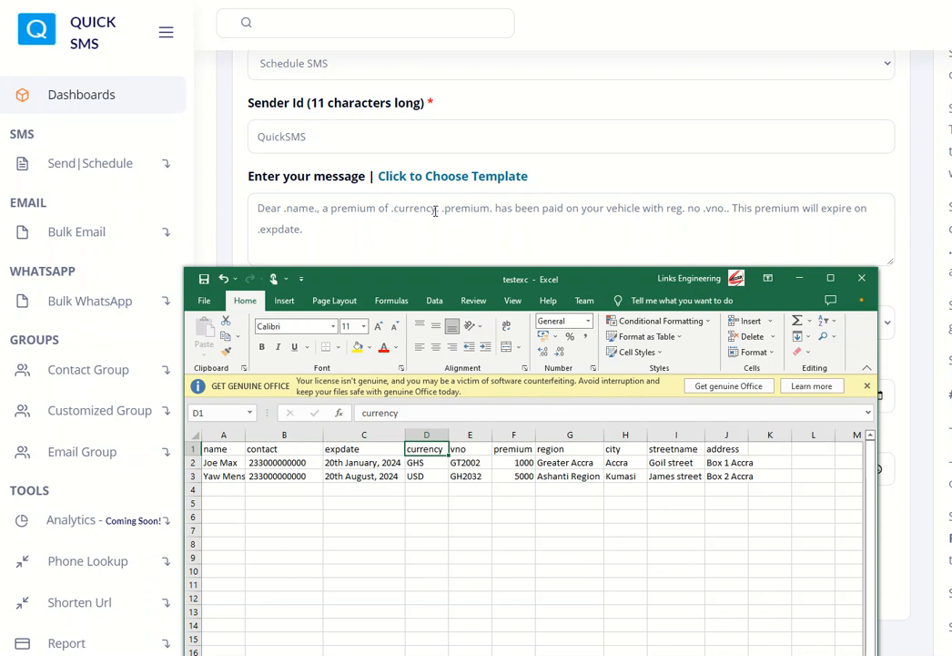
pyautogui.click(441, 491)
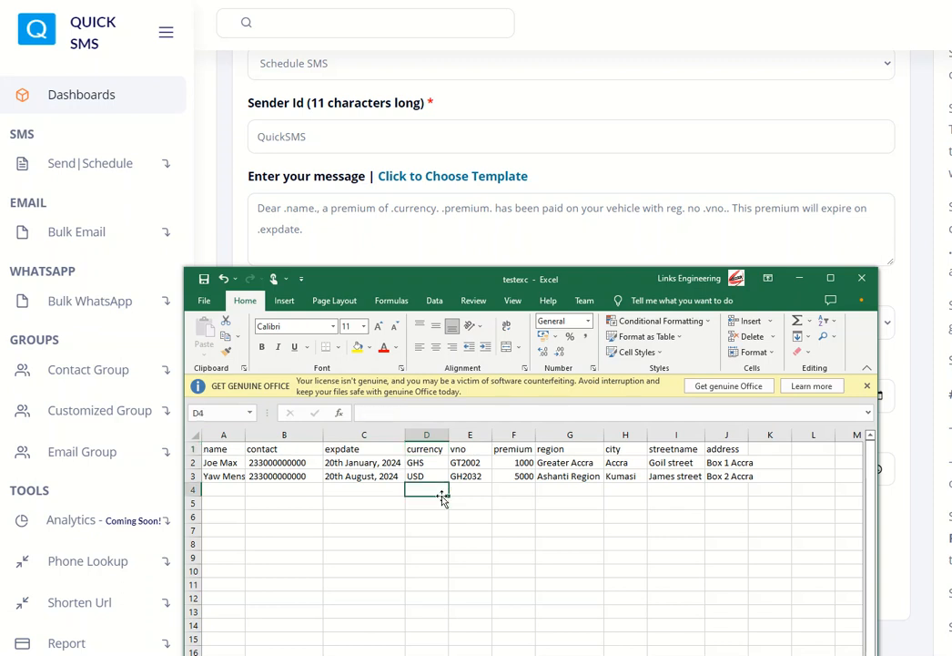
pyautogui.click(424, 451)
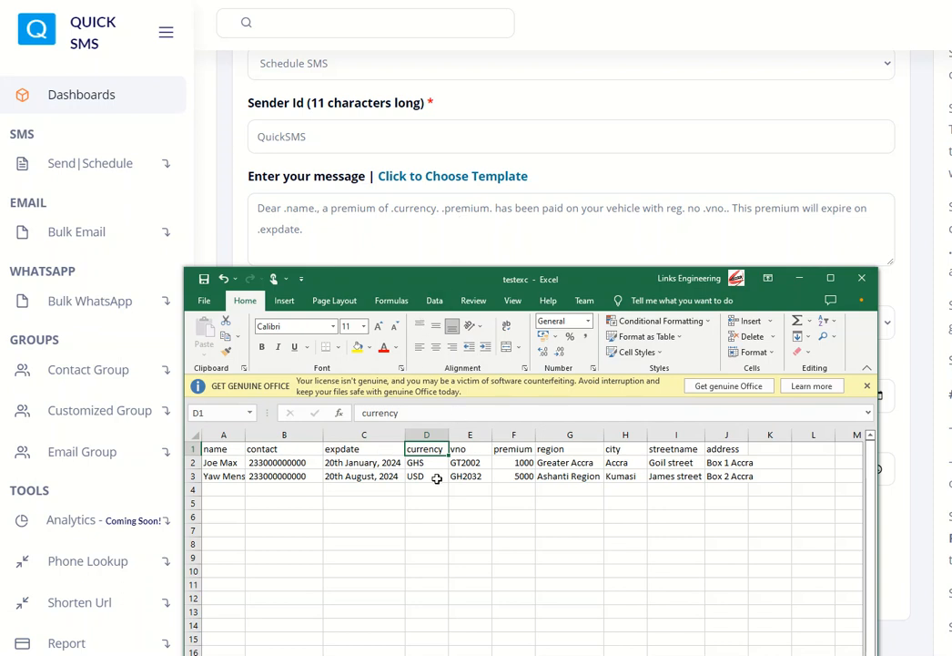
pyautogui.click(397, 474)
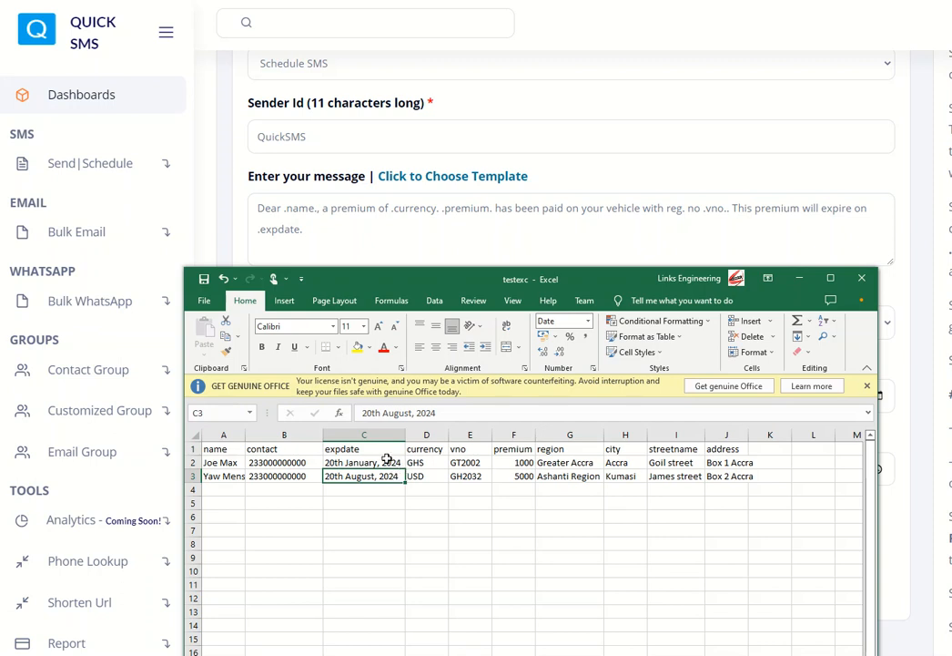
pyautogui.click(423, 449)
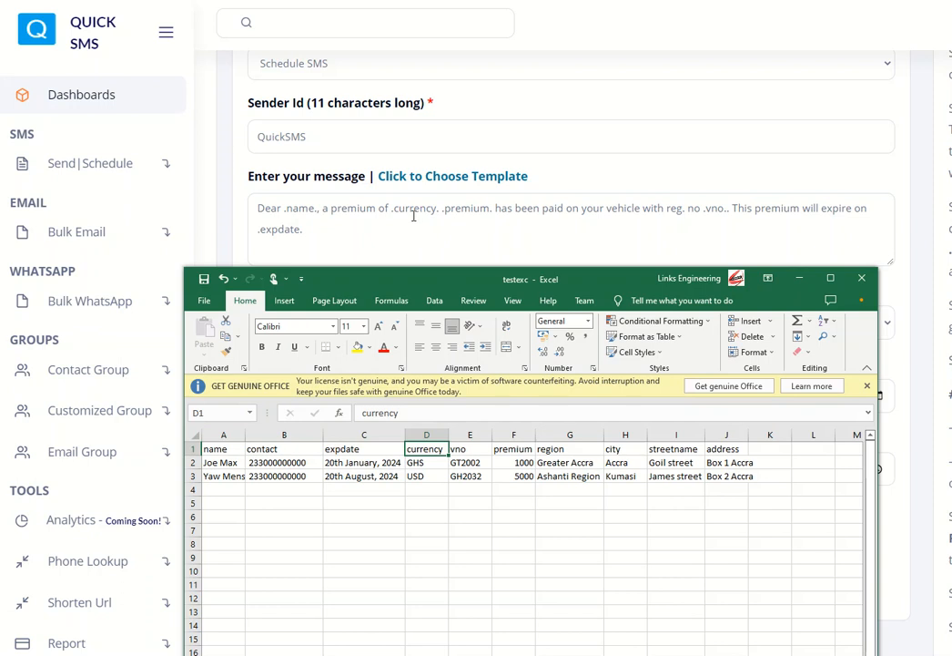
pyautogui.click(522, 453)
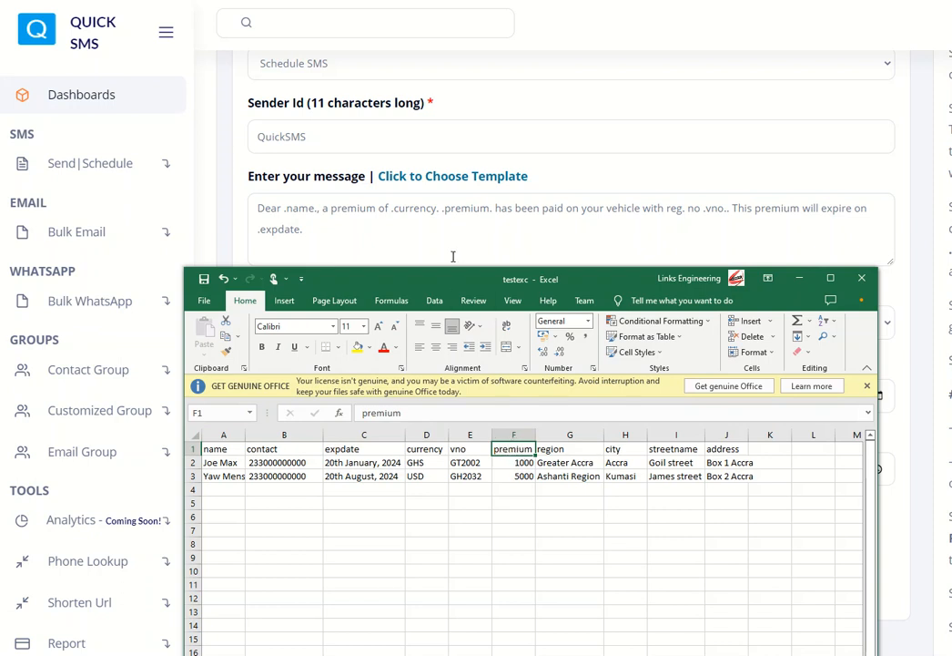
pyautogui.click(444, 207)
pyautogui.write('.')
# Examine the contact column of the testexc workbook, including its number format, and return to the QuickSMS form.
pyautogui.moveTo(499, 279); pyautogui.dragTo(531, 141)
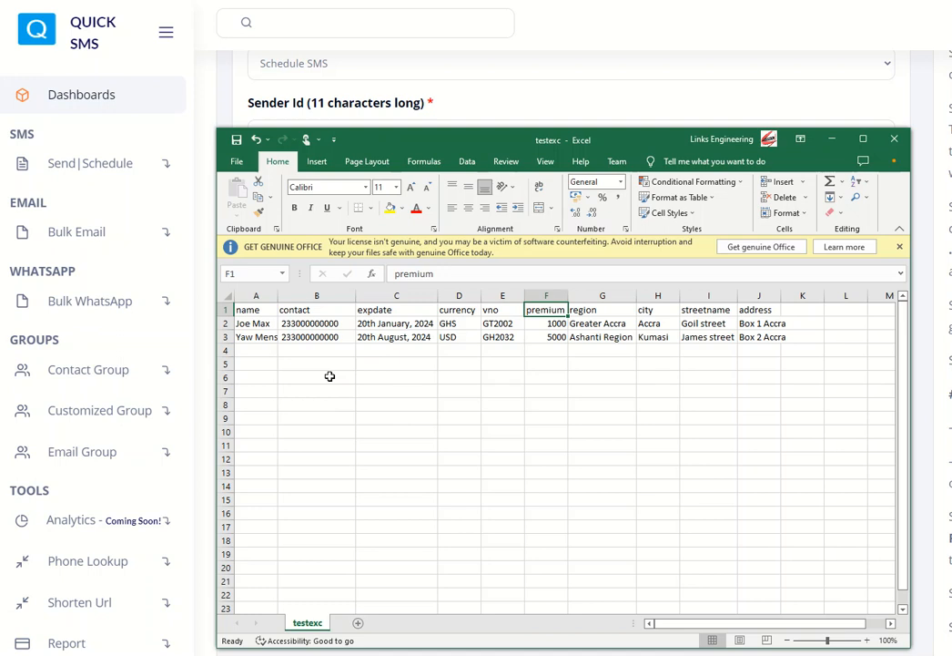
pyautogui.click(318, 295)
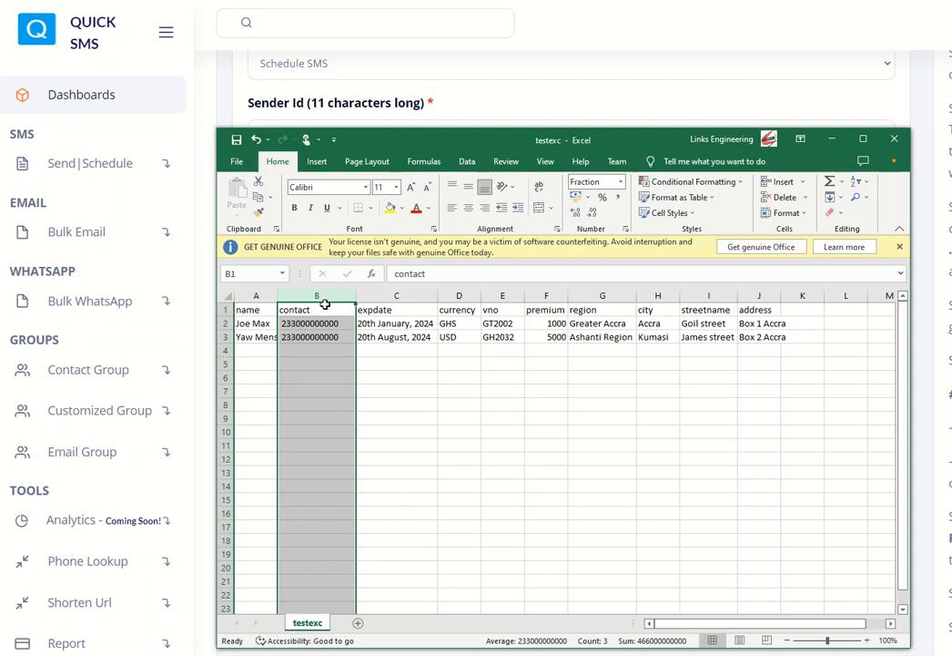
pyautogui.click(379, 355)
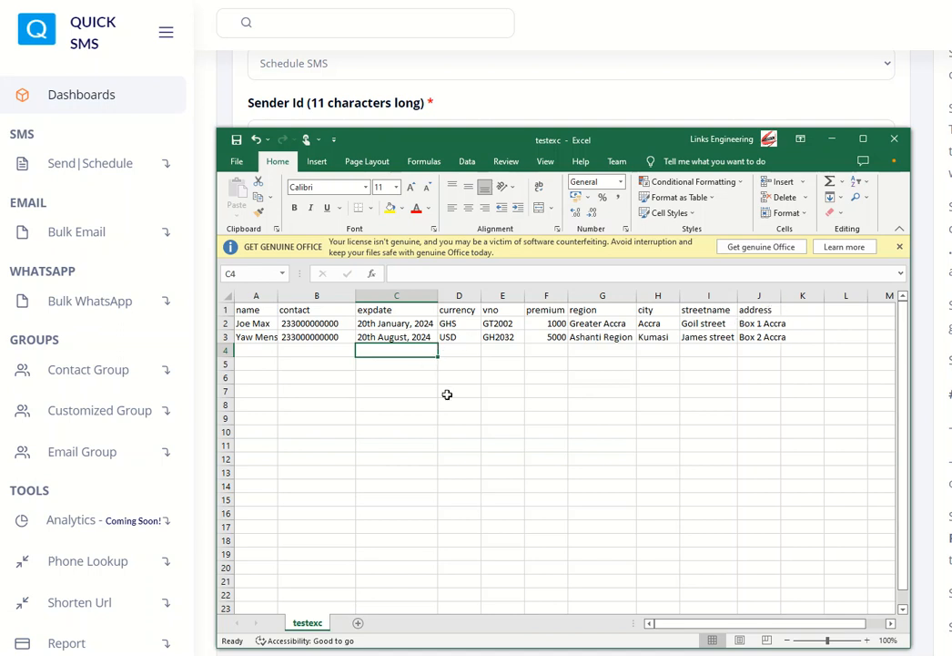
pyautogui.click(328, 297)
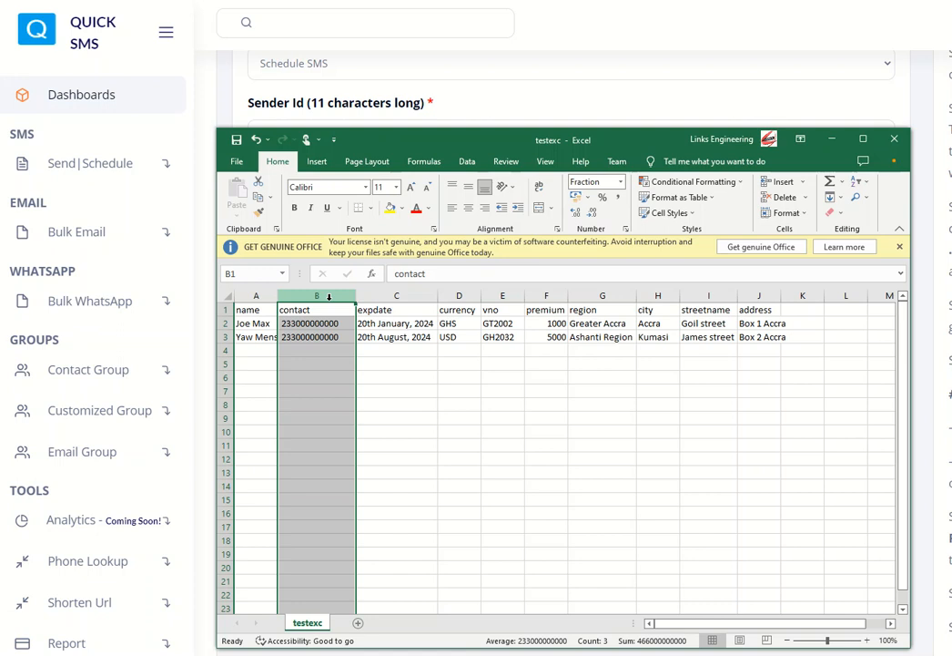
pyautogui.moveTo(461, 139); pyautogui.dragTo(507, 153)
pyautogui.click(540, 102)
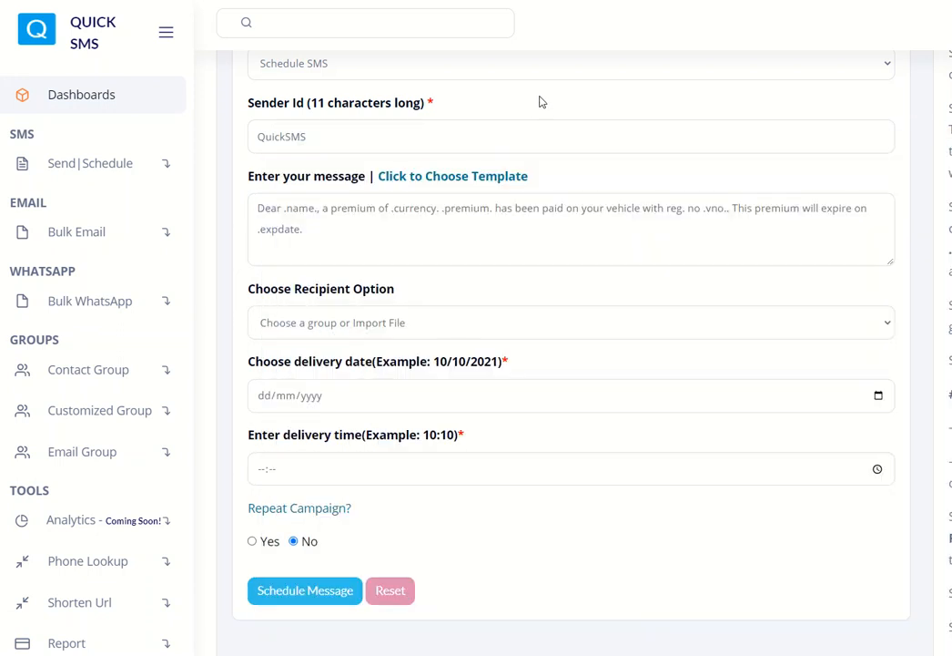
# Add "Thank you." on a new line at the end of the personalised message.
pyautogui.click(529, 223)
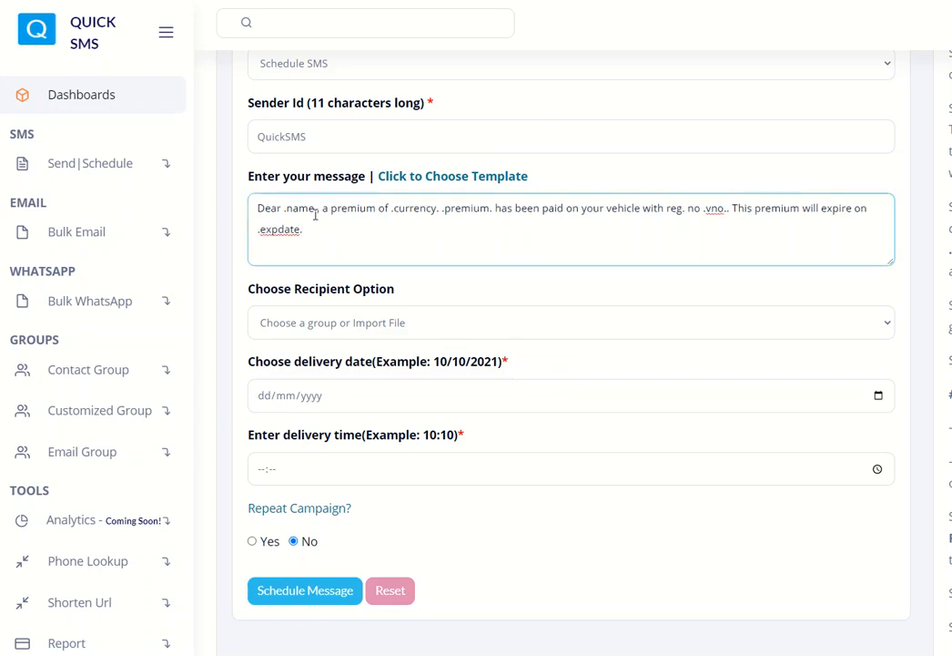
pyautogui.write('Thank ')
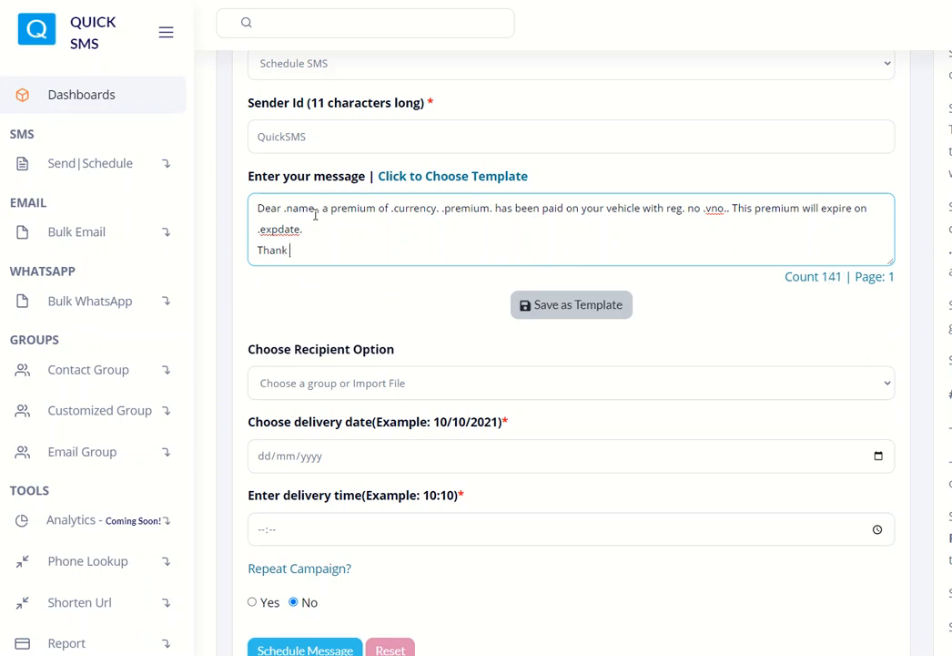
pyautogui.write('you.')
# Set the recipient option to Import from Excel(.xlsx, .csv) and choose testexc.xlsx from the Desktop folder 1 as the import file.
pyautogui.scroll(-3, 320, 290)
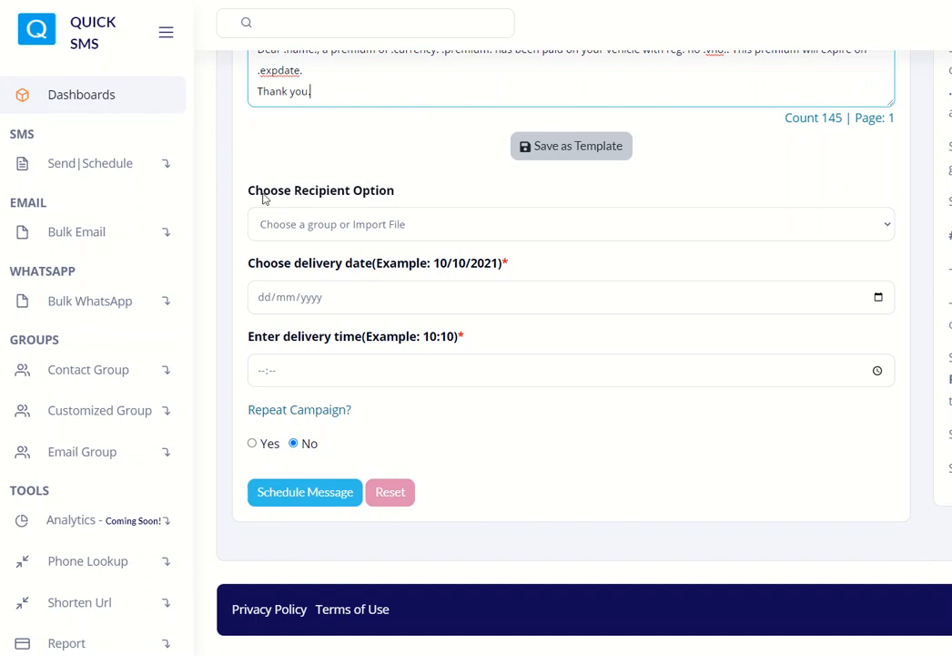
pyautogui.click(397, 224)
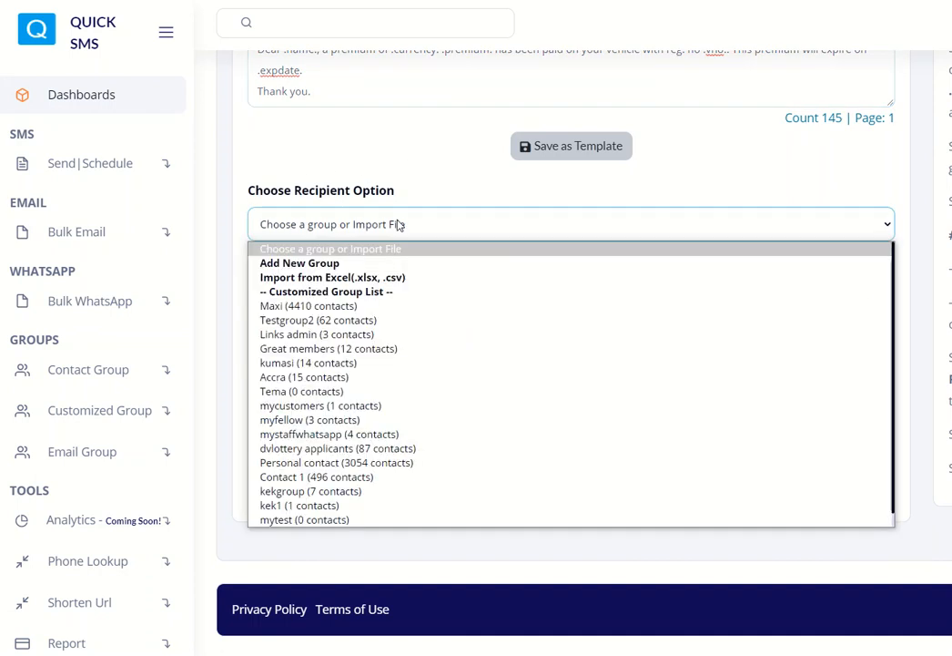
pyautogui.click(348, 278)
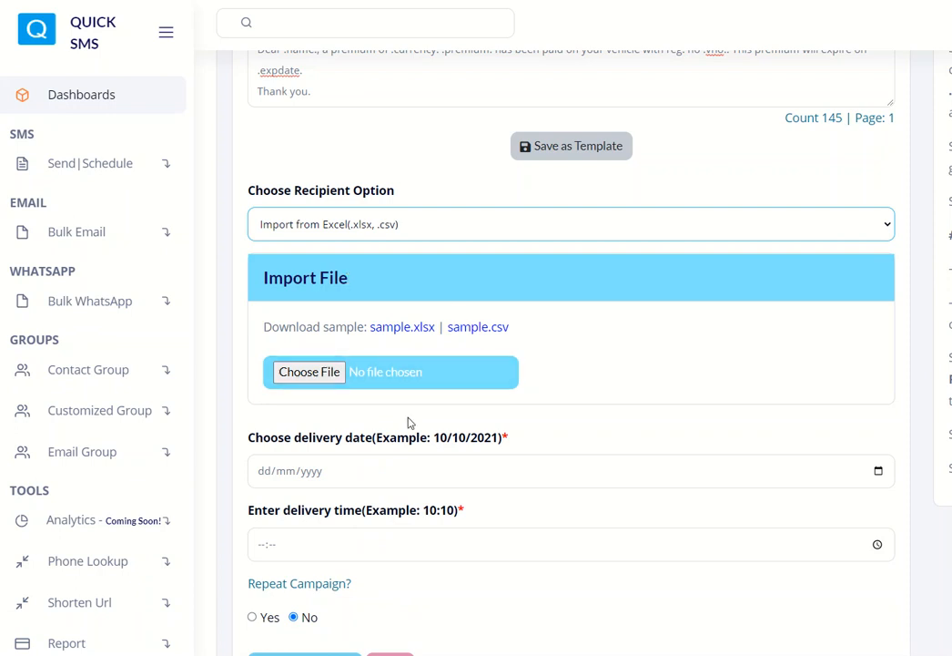
pyautogui.click(402, 377)
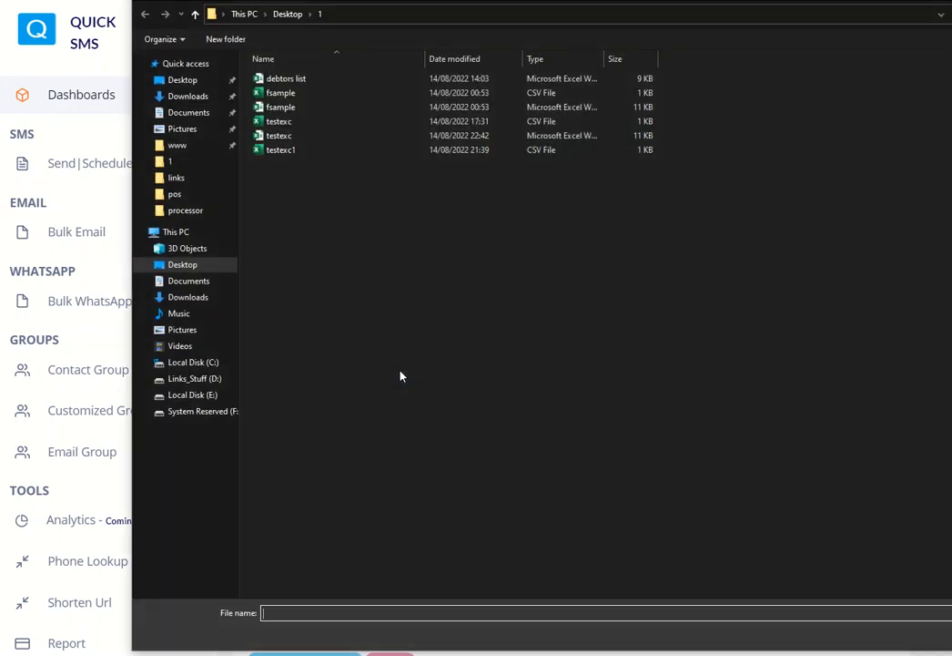
pyautogui.doubleClick(296, 138)
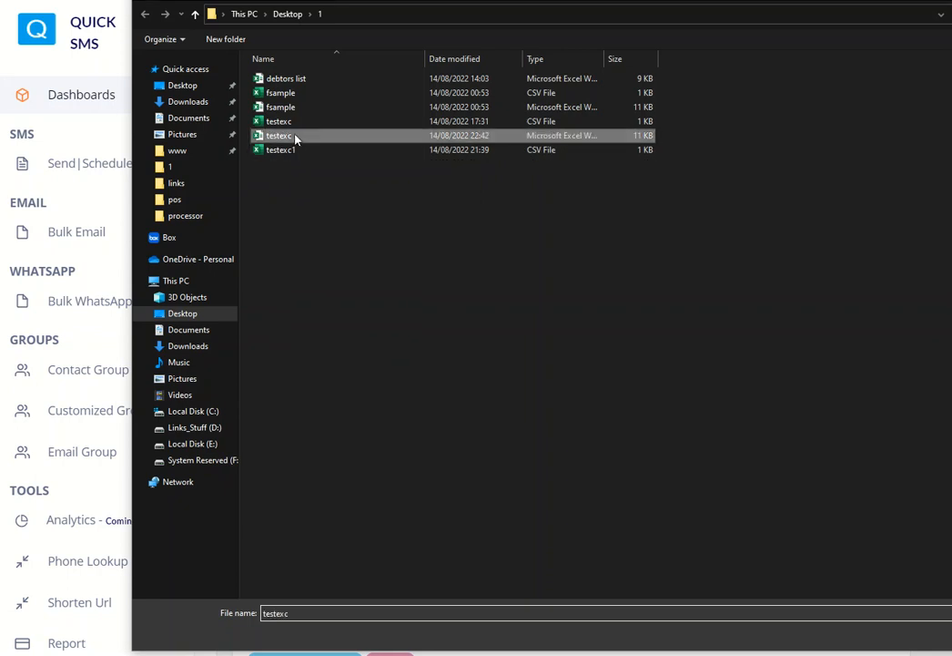
# Schedule the personalised message for delivery on 15/08/2022 at 10:10, without repeating the campaign, and dismiss the confirmation.
pyautogui.scroll(-3, 525, 310)
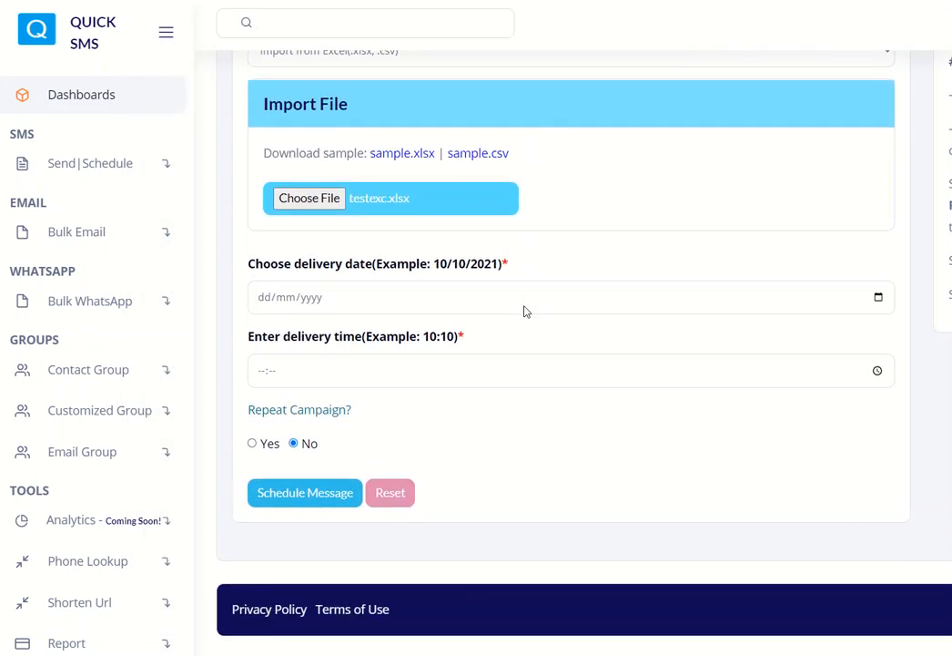
pyautogui.click(877, 298)
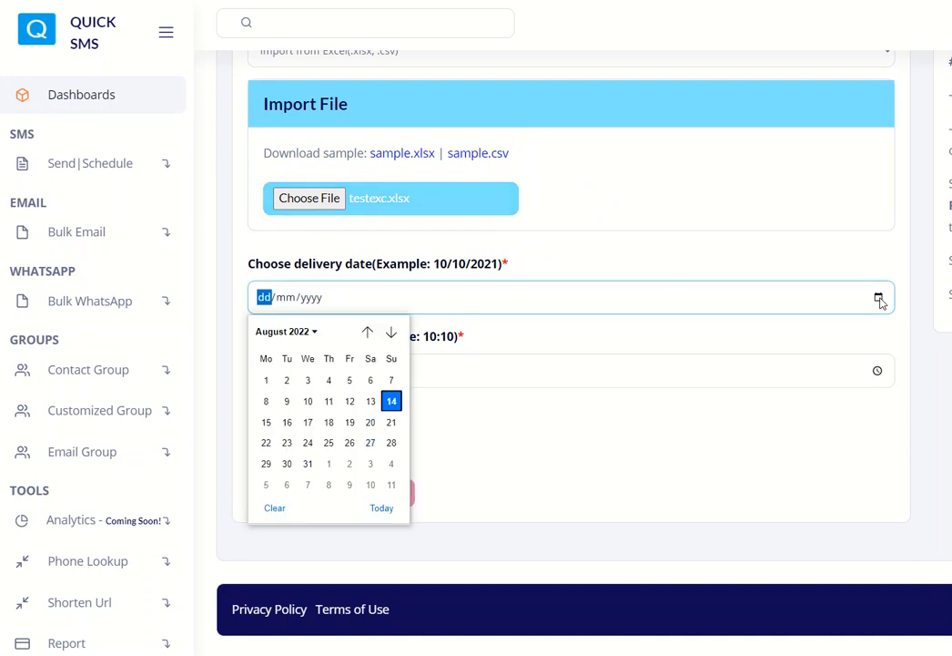
pyautogui.click(266, 422)
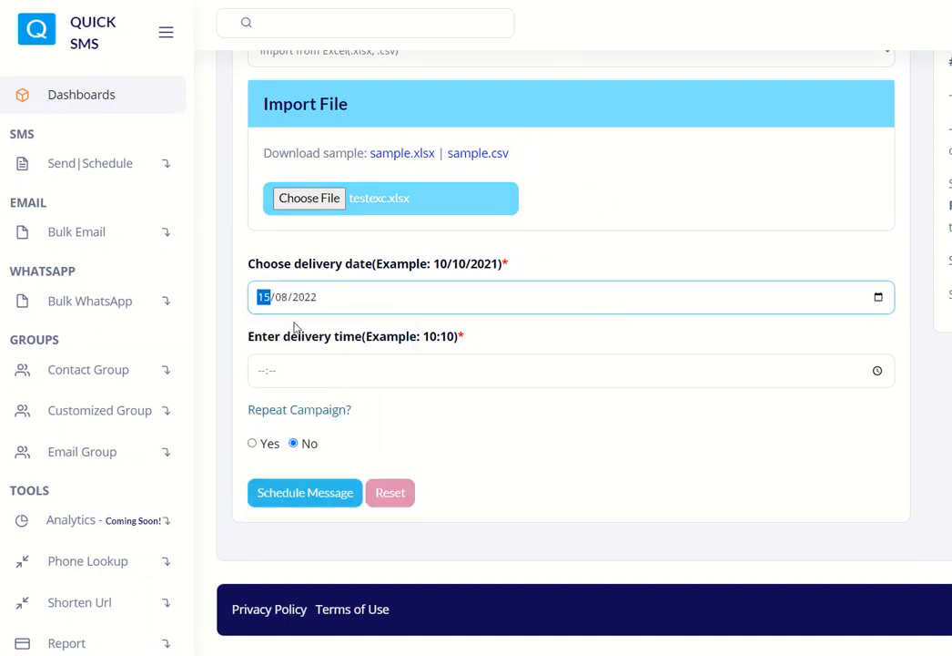
pyautogui.click(264, 373)
pyautogui.write('1010')
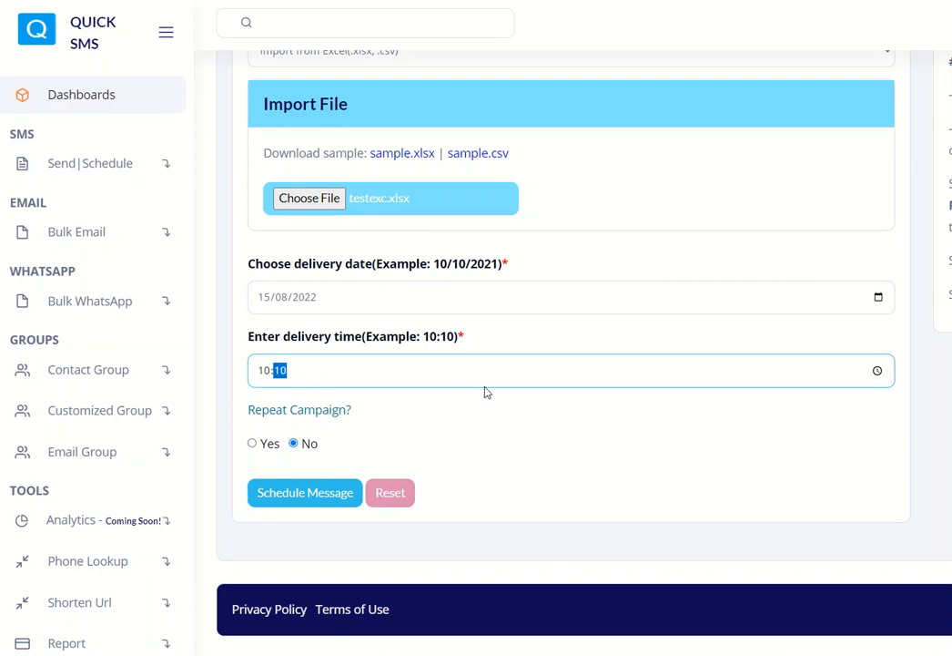
pyautogui.click(308, 493)
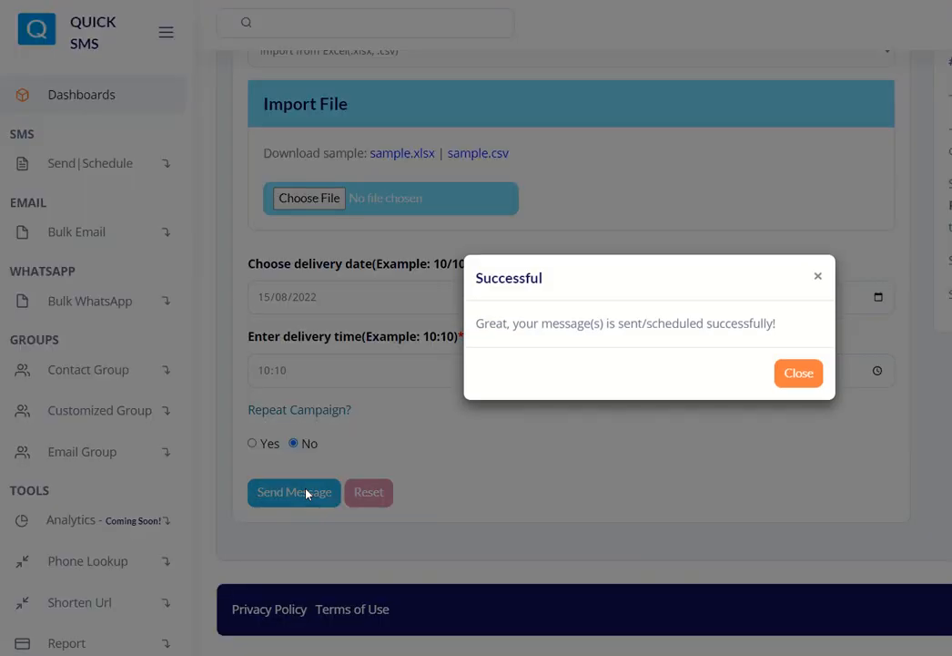
pyautogui.click(798, 373)
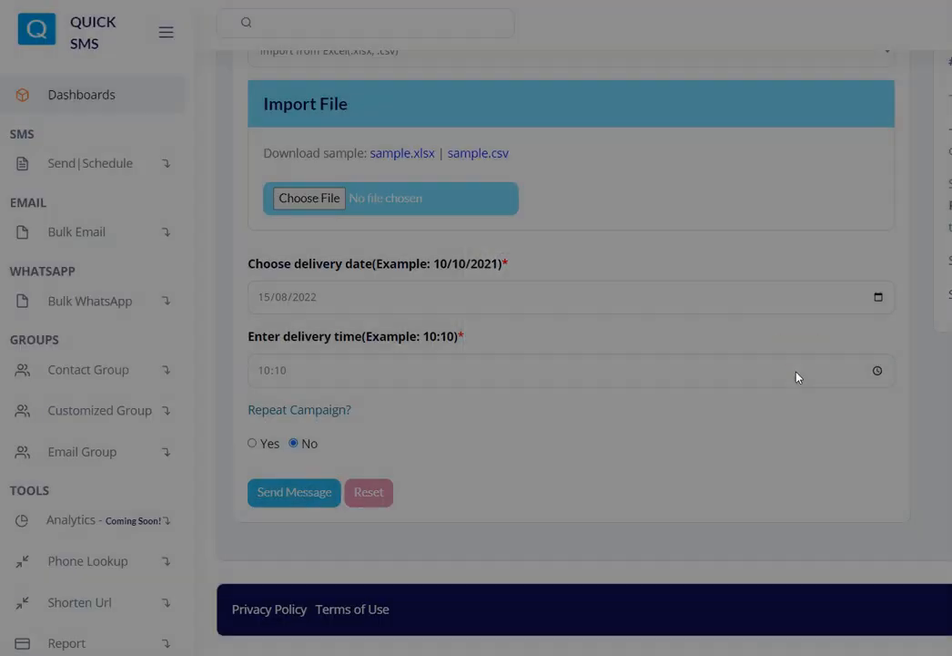
# Open the message report and examine the text, date and recipient of the newly scheduled messages.
pyautogui.scroll(2, 796, 376)
pyautogui.scroll(6, 798, 376)
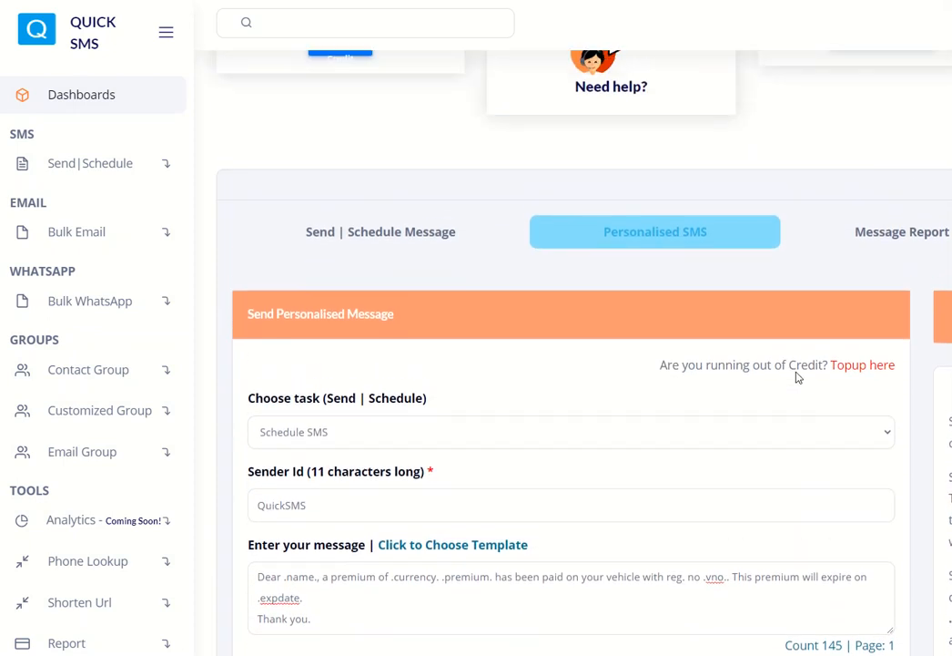
pyautogui.scroll(-1, 797, 372)
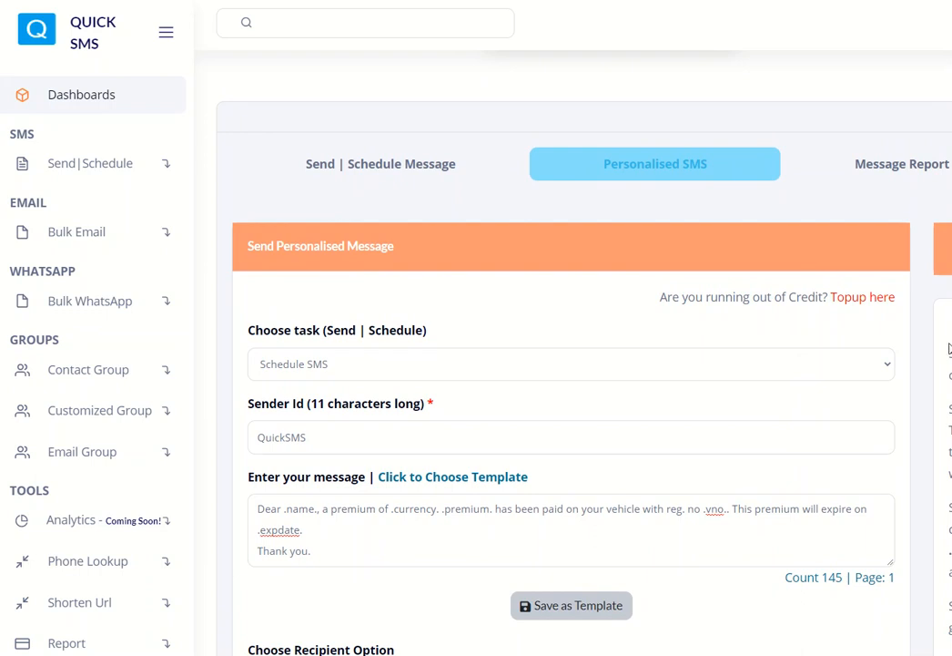
pyautogui.click(908, 176)
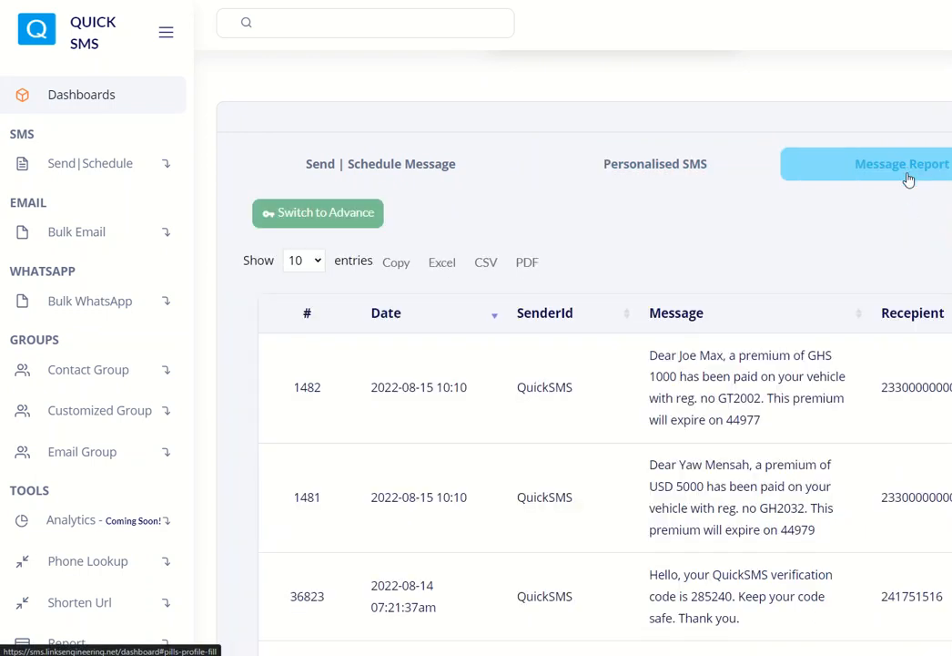
pyautogui.scroll(-2, 891, 281)
pyautogui.scroll(1, 890, 281)
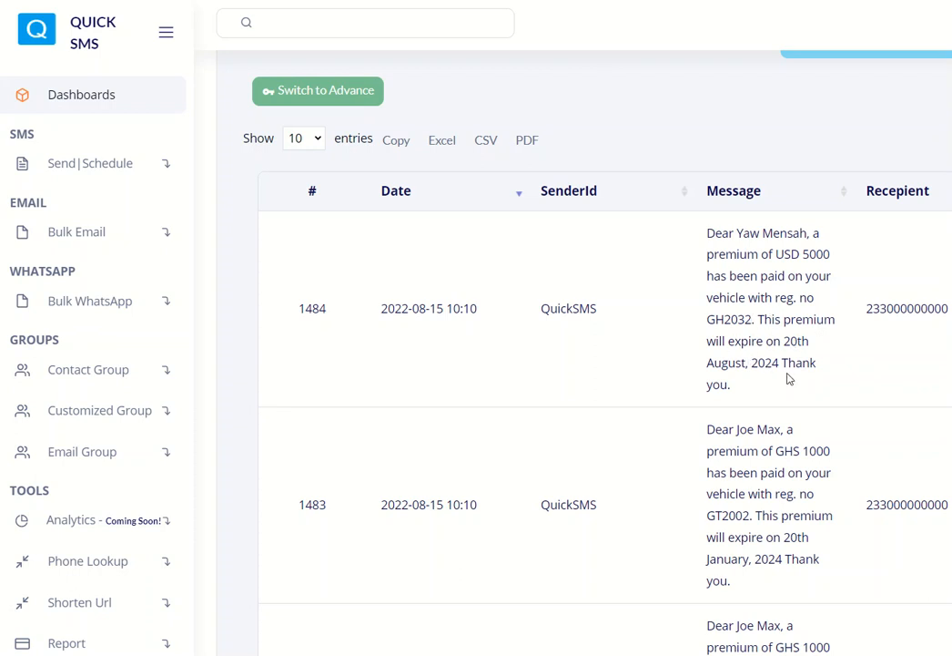
# Switch to the testexc workbook in Excel over the message report and compare its columns with the scheduled messages.
pyautogui.hotkey('alt', 'Tab')
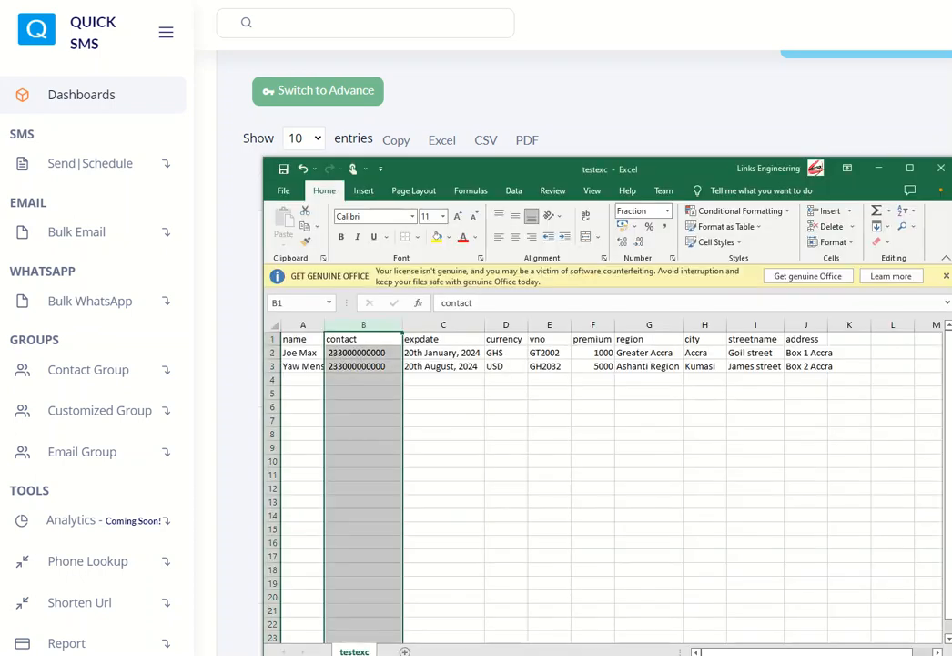
pyautogui.click(583, 420)
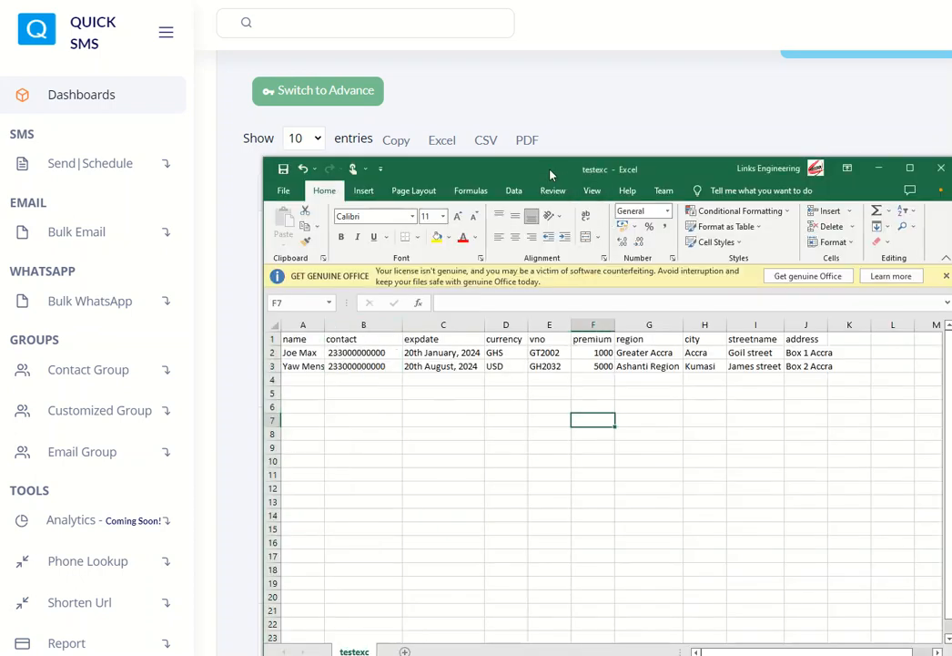
pyautogui.moveTo(449, 169); pyautogui.dragTo(356, 192)
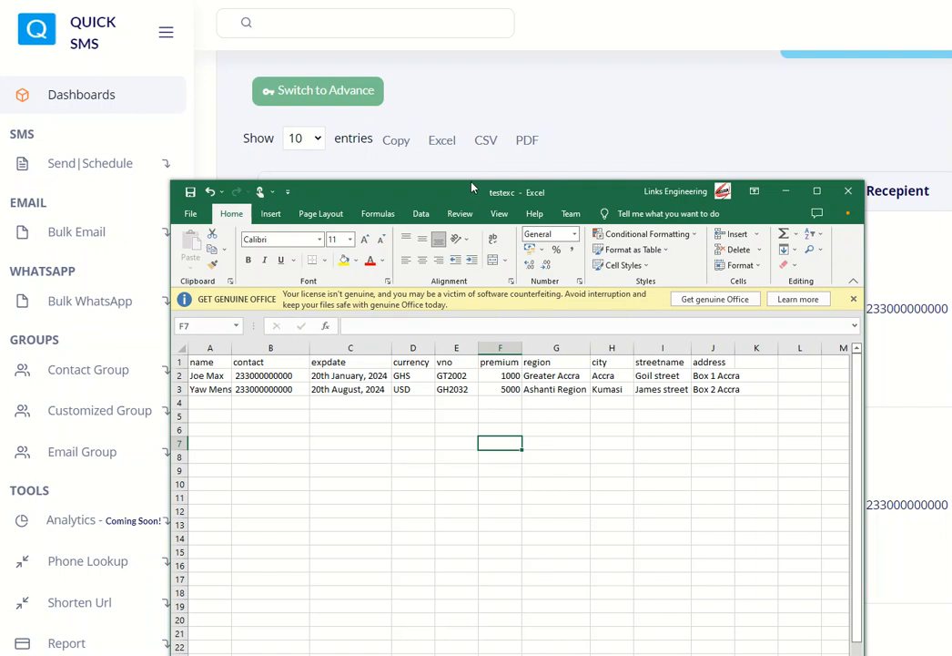
pyautogui.moveTo(471, 186); pyautogui.dragTo(692, 233)
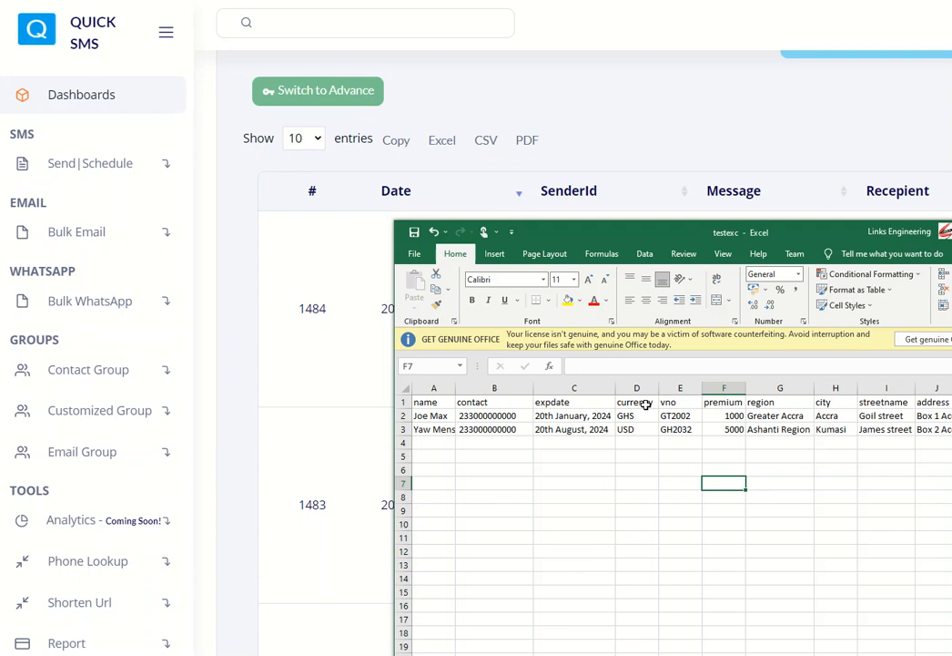
pyautogui.moveTo(637, 235); pyautogui.dragTo(433, 198)
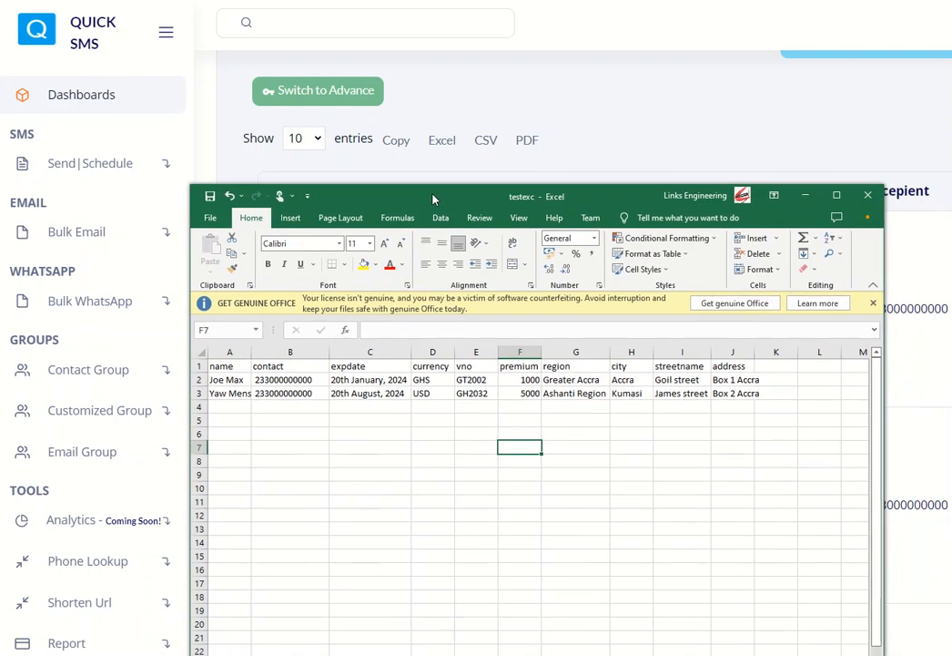